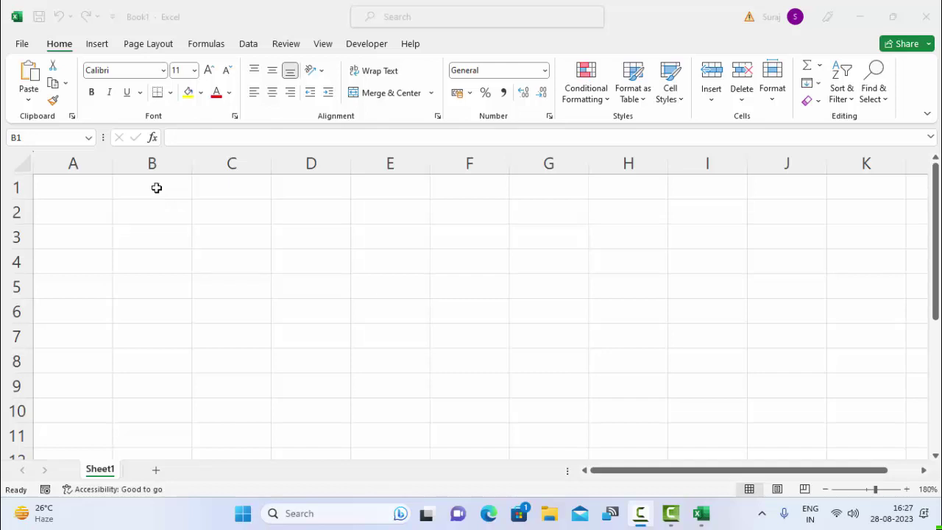
Merge cells B1:G4 into a single cell with Merge & Center
{"action": "left_click", "coordinate": [157, 188]}
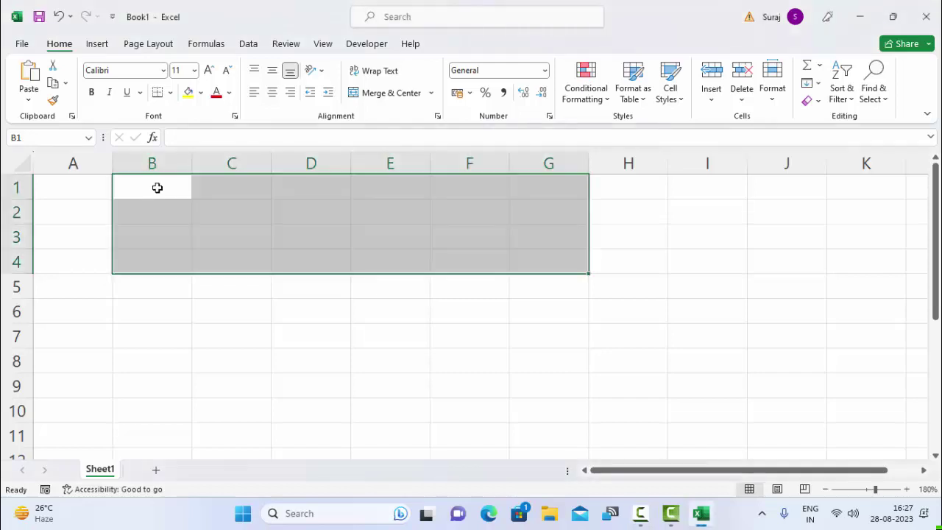
{"action": "key", "text": "alt"}
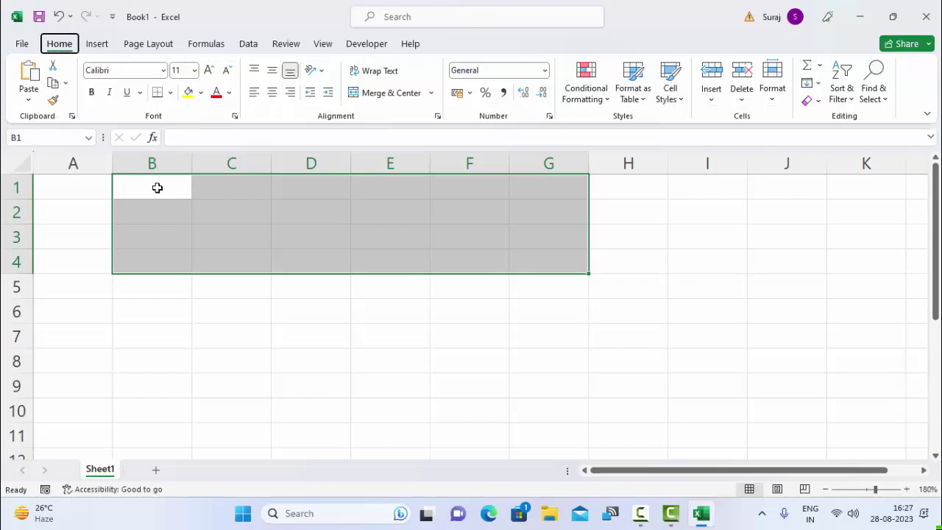
{"action": "key", "text": "h"}
{"action": "key", "text": "m"}
{"action": "key", "text": "c"}
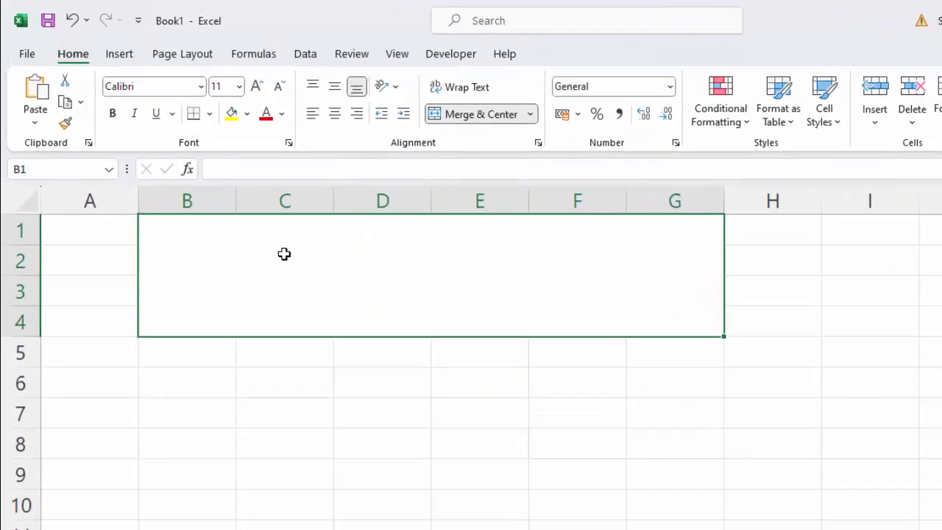
Enter the title 'Error values Excel' in the merged cell
{"action": "double_click", "coordinate": [231, 207]}
{"action": "type", "text": "Er"}
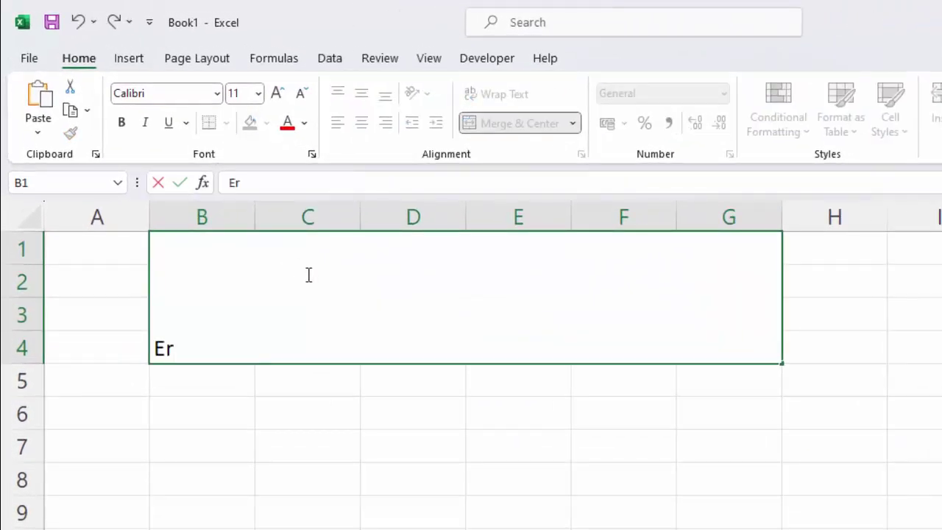
{"action": "type", "text": "ror"}
{"action": "type", "text": " values"}
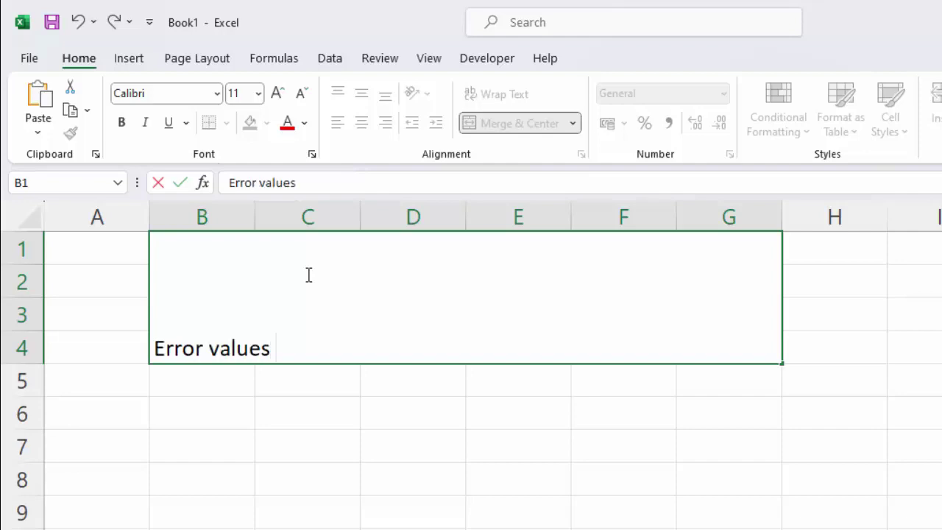
{"action": "type", "text": " Excel"}
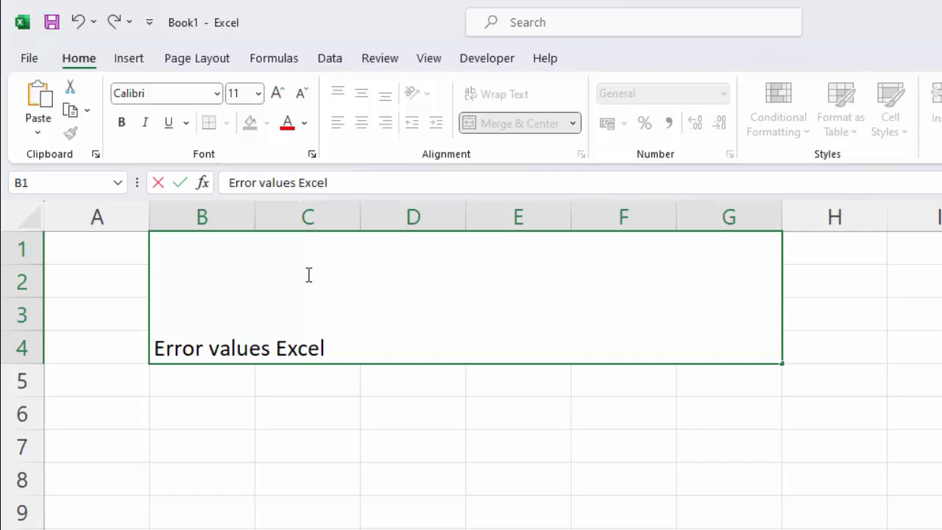
{"action": "key", "text": "Return"}
Give the title a yellow fill and bold 20-point text, centred vertically and horizontally
{"action": "left_click", "coordinate": [302, 264]}
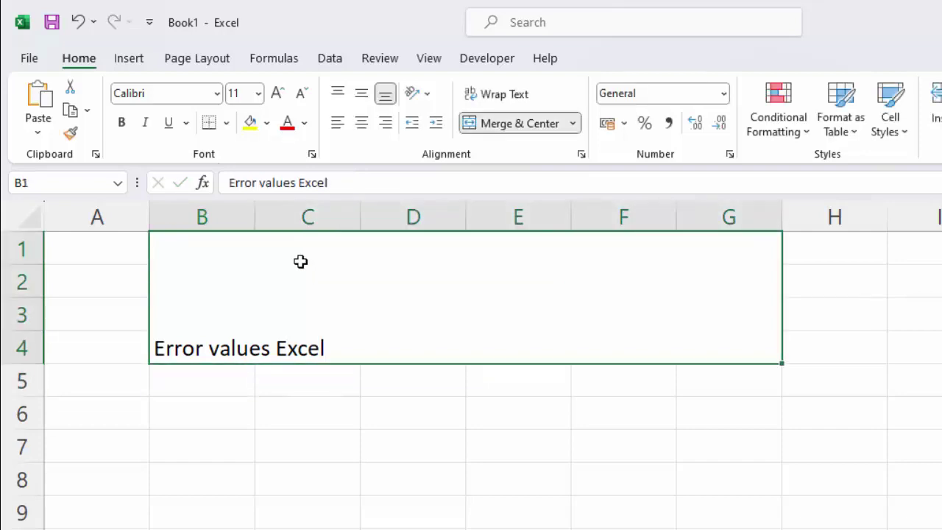
{"action": "left_click", "coordinate": [248, 125]}
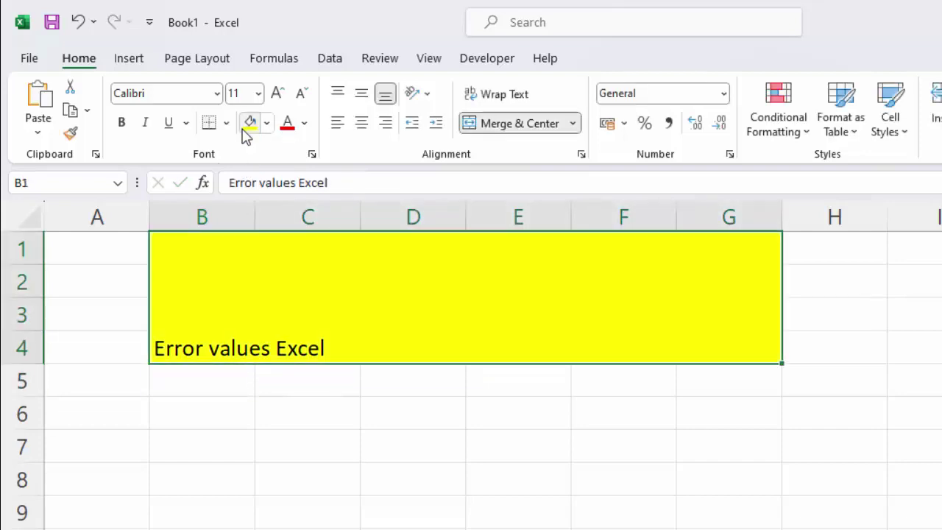
{"action": "left_click", "coordinate": [122, 122]}
{"action": "left_click", "coordinate": [279, 94]}
{"action": "left_click", "coordinate": [278, 93]}
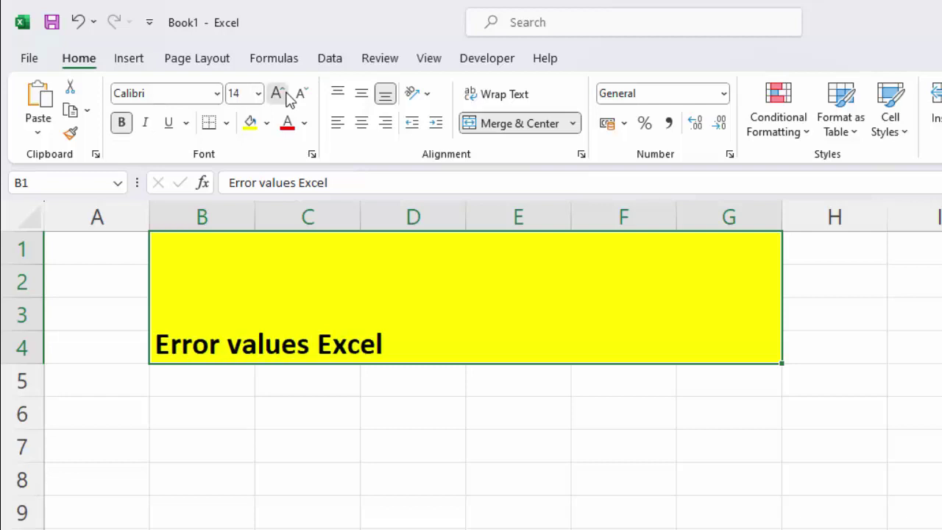
{"action": "left_click", "coordinate": [278, 94]}
{"action": "left_click", "coordinate": [278, 93]}
{"action": "left_click", "coordinate": [278, 94]}
{"action": "left_click", "coordinate": [361, 93]}
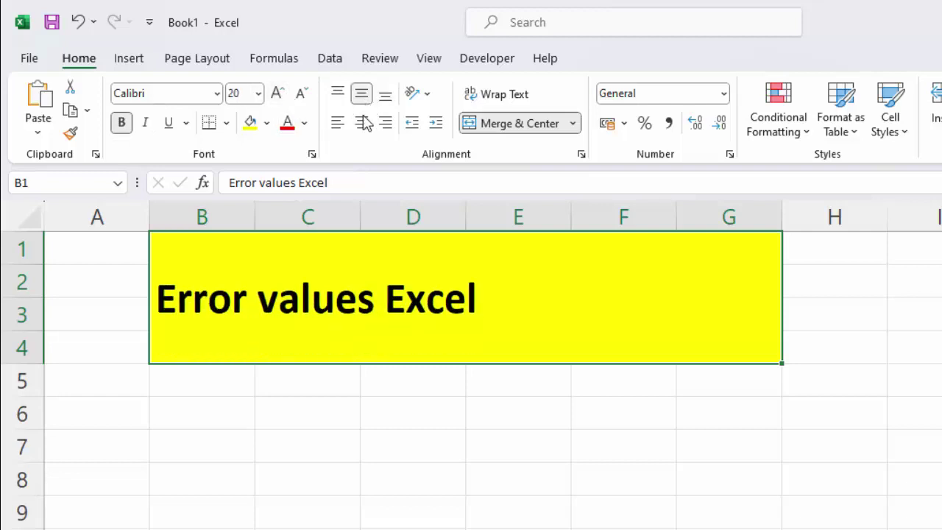
{"action": "left_click", "coordinate": [362, 123]}
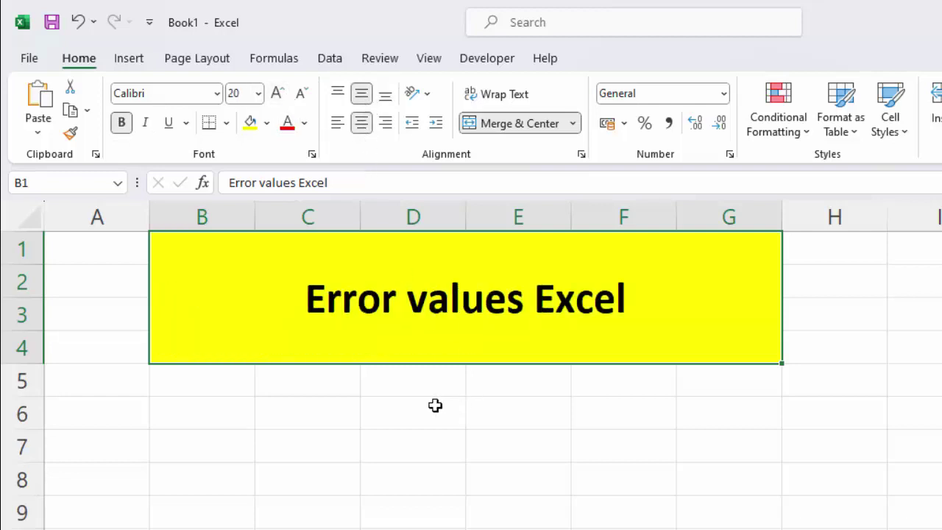
{"action": "left_click", "coordinate": [271, 388]}
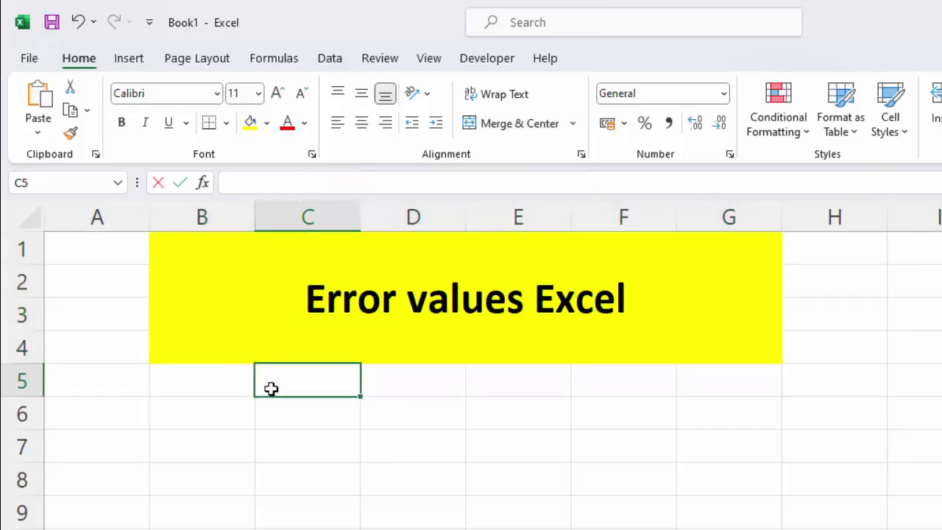
Enter the label #Div/0! in cell C5
{"action": "type", "text": "#Div"}
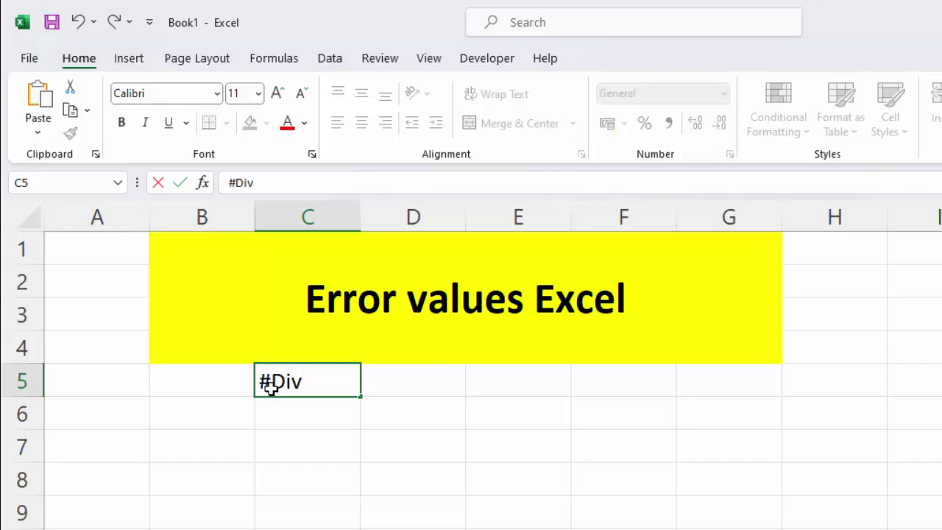
{"action": "type", "text": "/"}
{"action": "type", "text": "0"}
{"action": "type", "text": "!"}
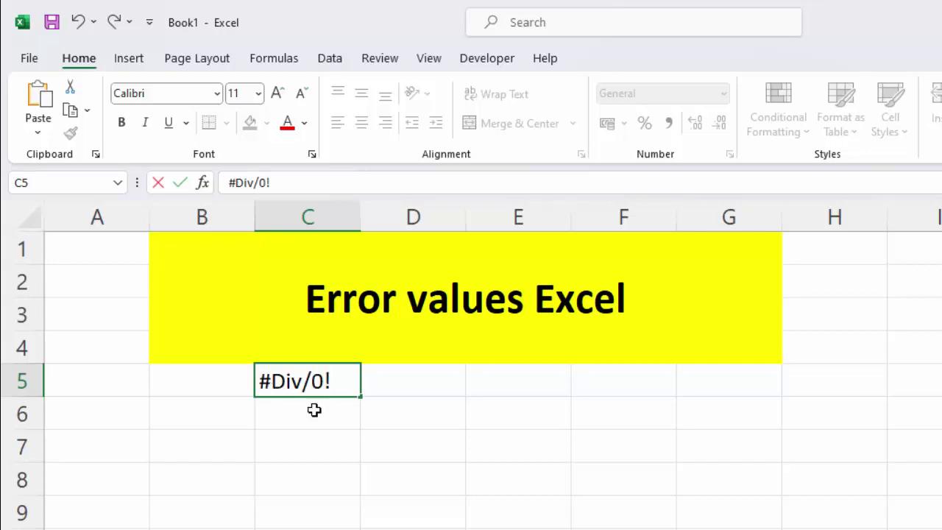
{"action": "left_click", "coordinate": [439, 489]}
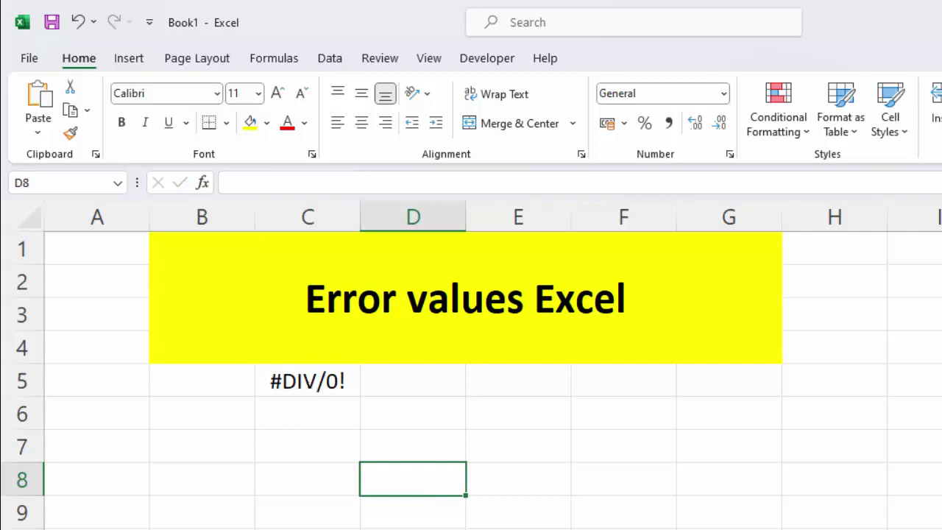
{"action": "scroll", "coordinate": [471, 368], "scroll_direction": "up", "scroll_amount": 1}
{"action": "scroll", "coordinate": [471, 368], "scroll_direction": "up", "scroll_amount": 1}
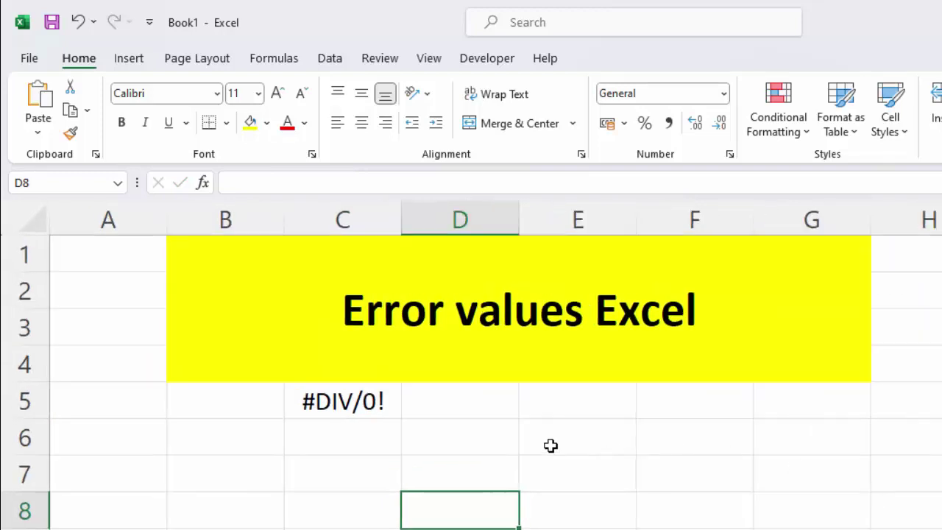
{"action": "left_click", "coordinate": [479, 410]}
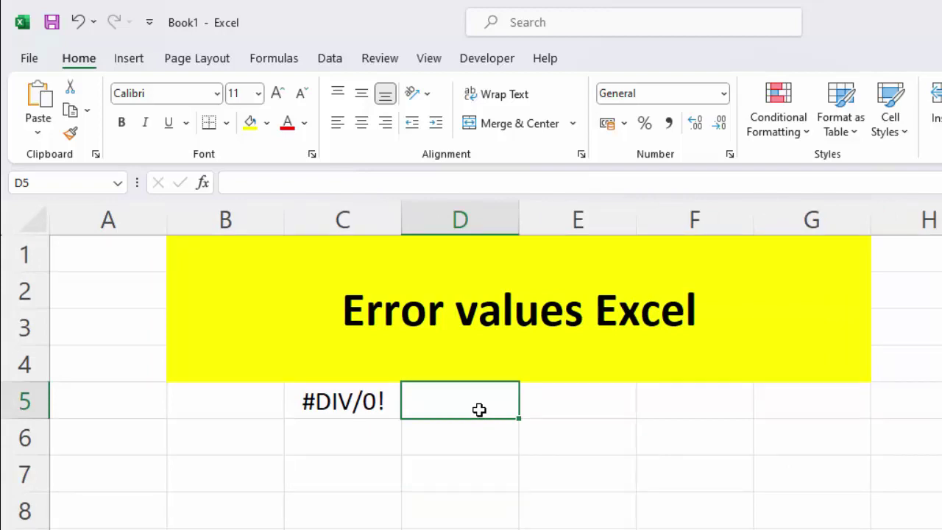
Enter the formula =5/0 in D5 so it returns #DIV/0!, then review it
{"action": "type", "text": "="}
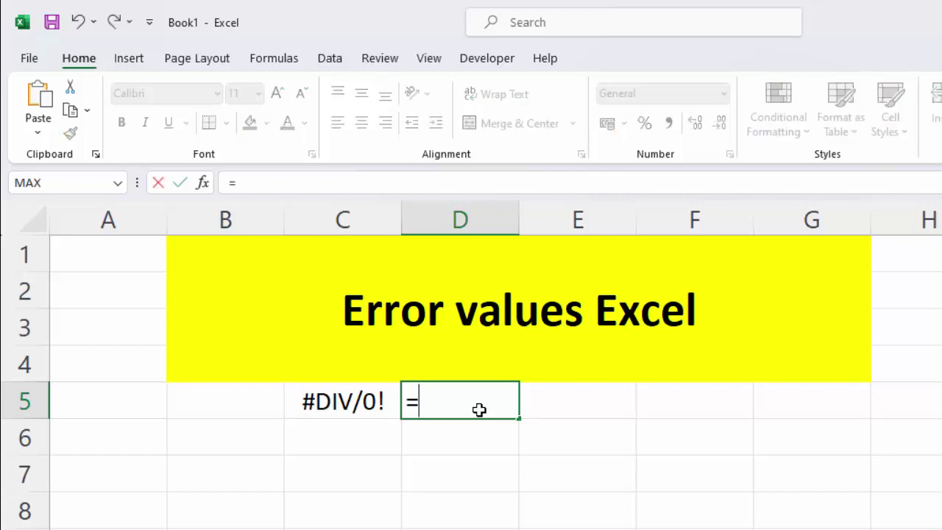
{"action": "type", "text": "5"}
{"action": "type", "text": "/0"}
{"action": "key", "text": "Return"}
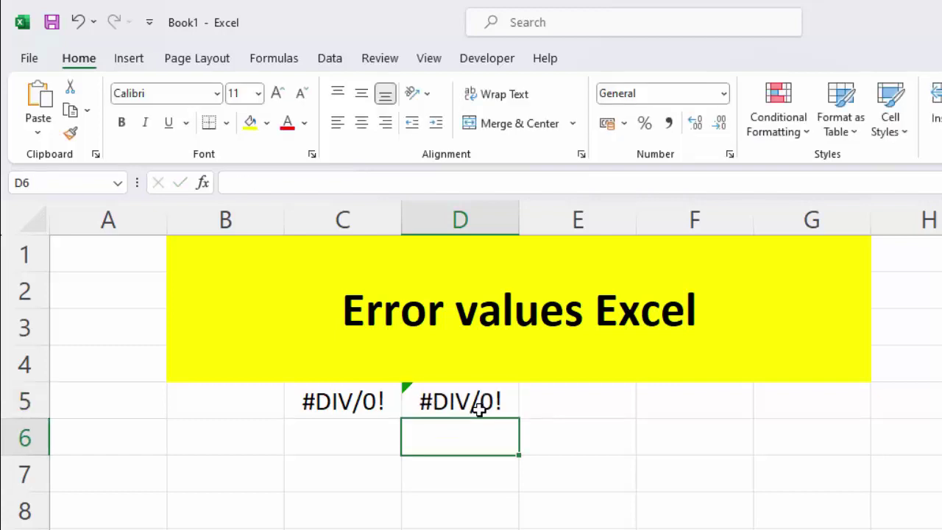
{"action": "left_click", "coordinate": [480, 410]}
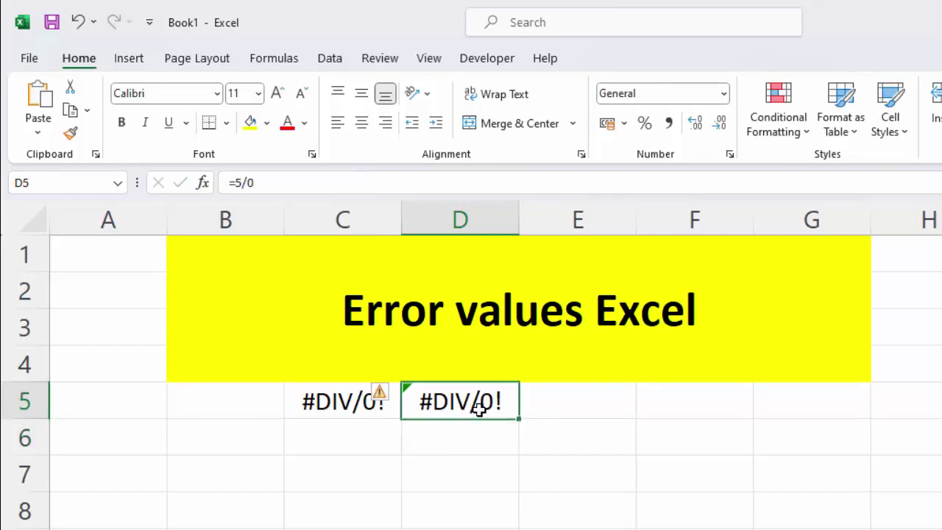
{"action": "double_click", "coordinate": [479, 410]}
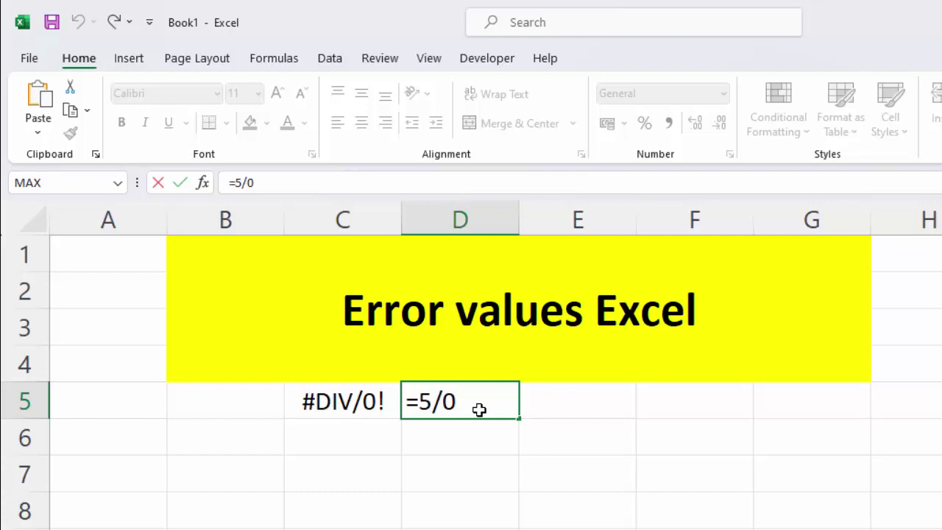
{"action": "key", "text": "Return"}
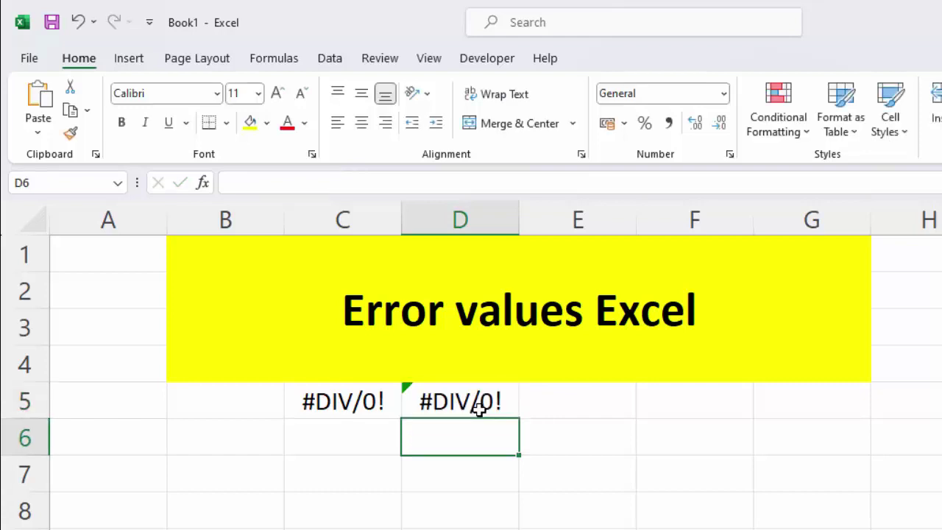
{"action": "left_click", "coordinate": [357, 434]}
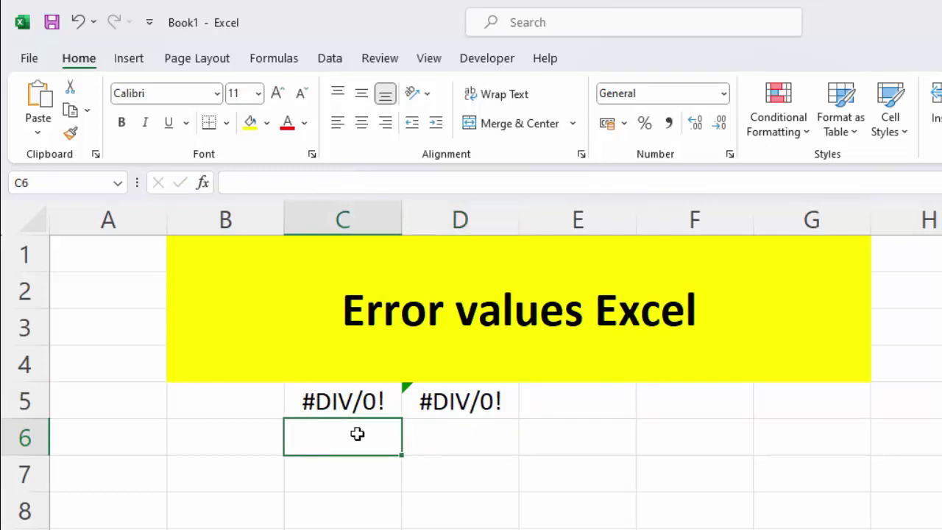
Type the label #Name into cell C6
{"action": "type", "text": "#N"}
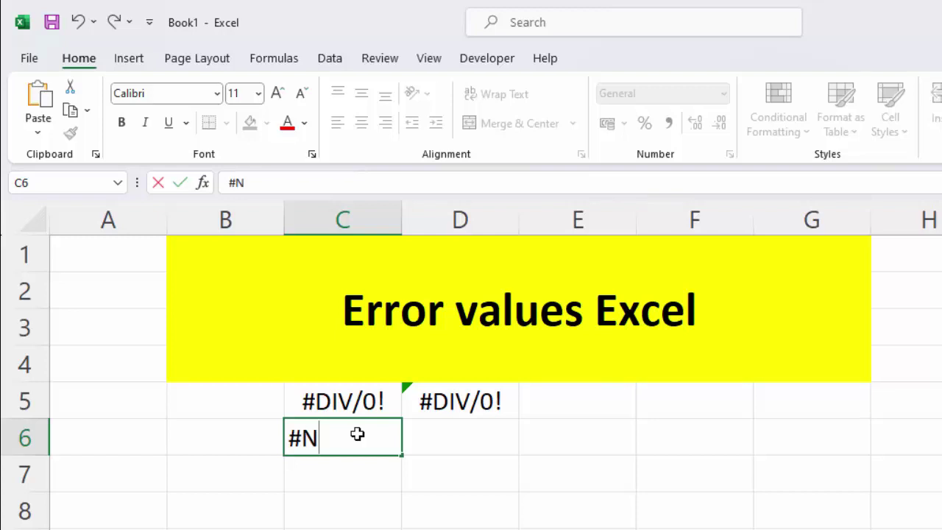
{"action": "type", "text": "ame"}
{"action": "key", "text": "Tab"}
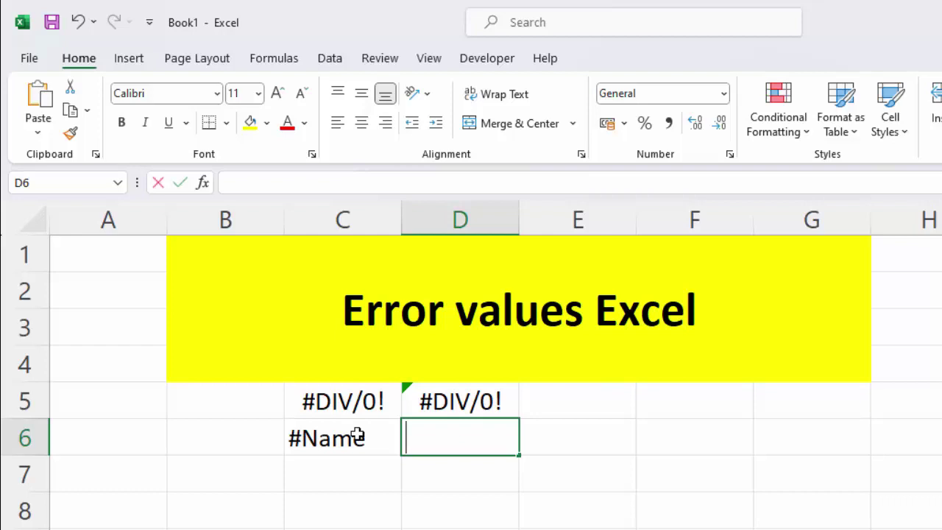
Enter the misspelled formula =sun(E6:F6) in D6 to produce a #NAME? error
{"action": "type", "text": "=su"}
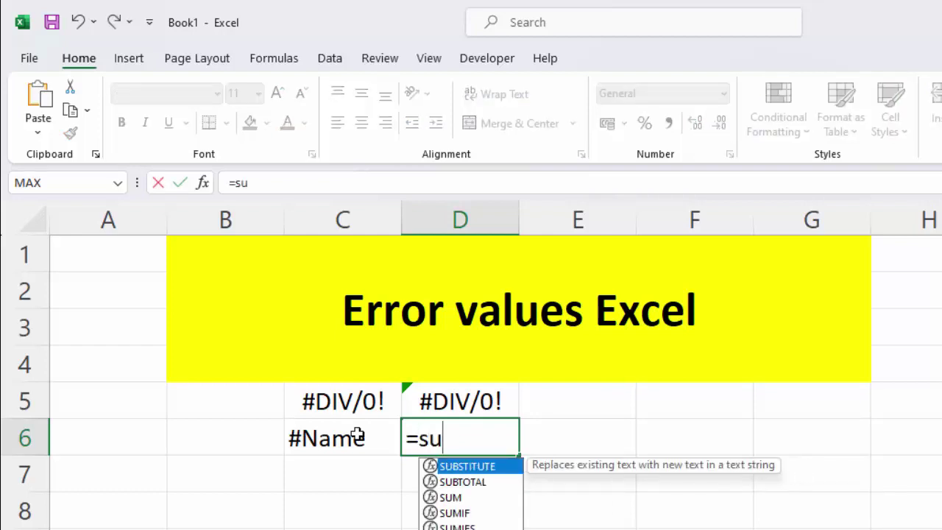
{"action": "type", "text": "n"}
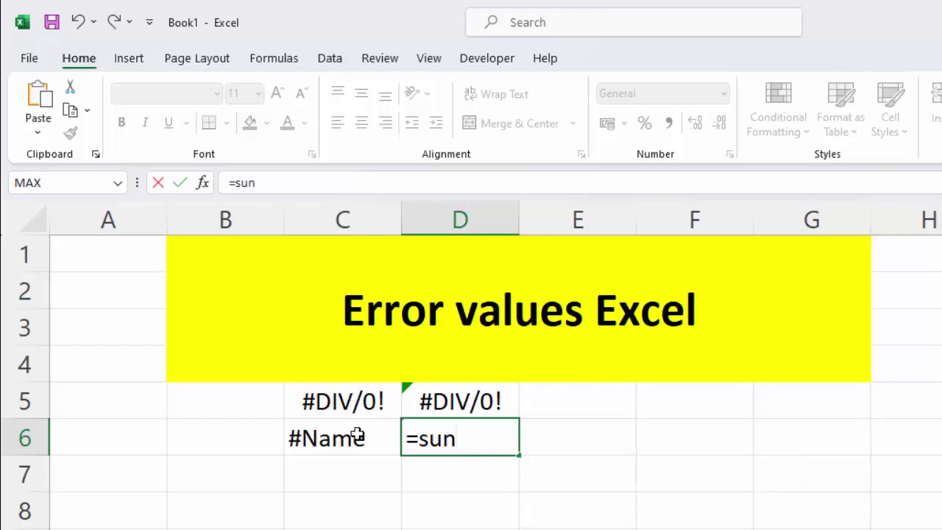
{"action": "type", "text": "("}
{"action": "left_click_drag", "start_coordinate": [570, 452], "coordinate": [677, 441]}
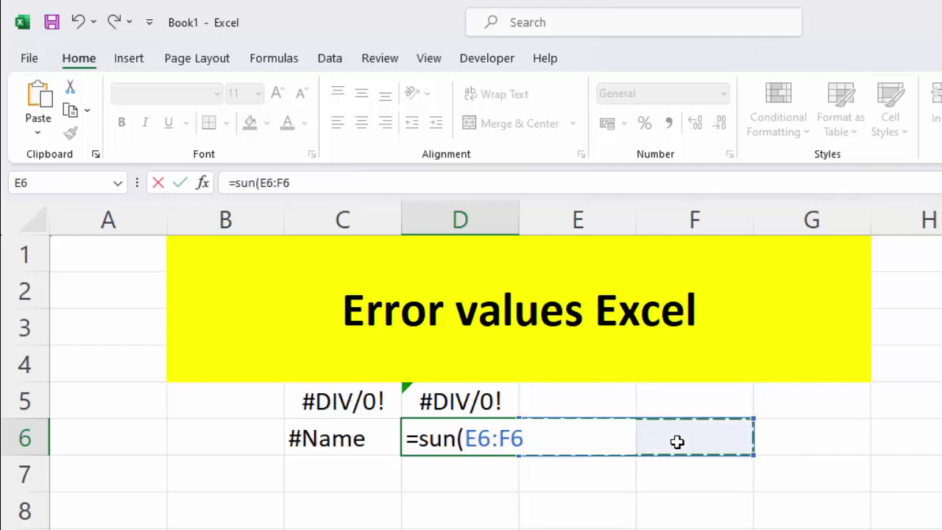
{"action": "type", "text": ")"}
{"action": "key", "text": "Return"}
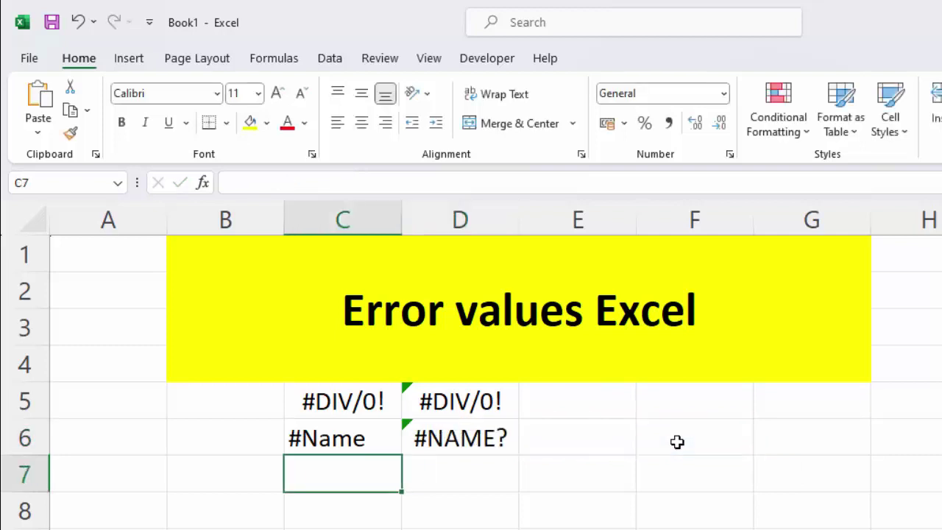
{"action": "left_click", "coordinate": [452, 431]}
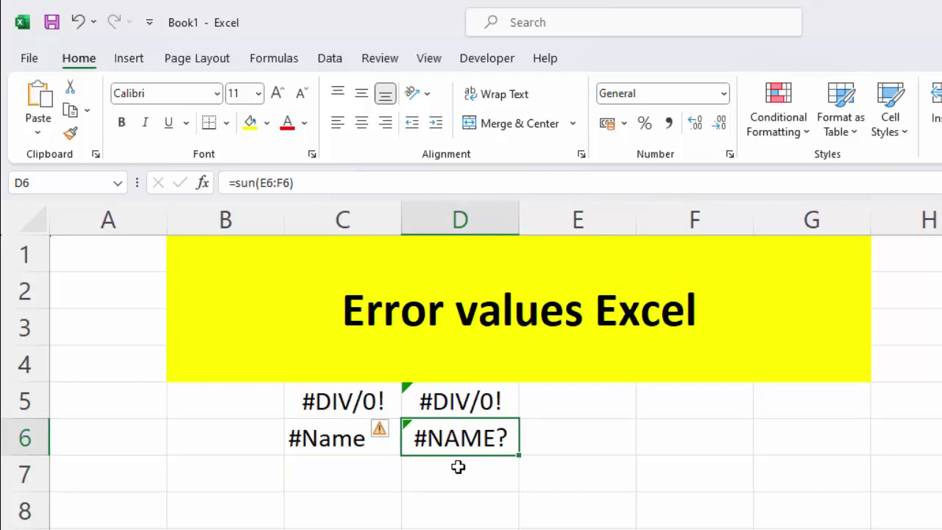
Correct the C6 label to read #NAME?
{"action": "left_click", "coordinate": [384, 442]}
{"action": "double_click", "coordinate": [384, 442]}
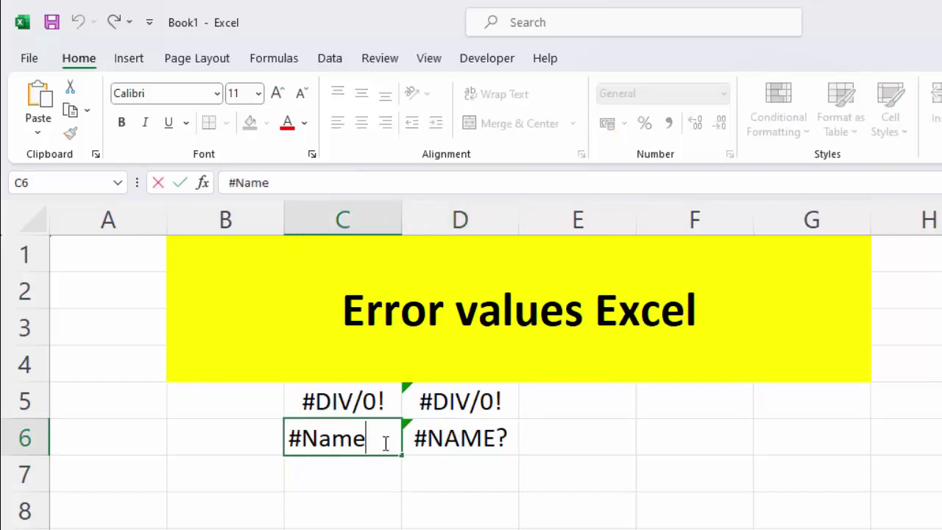
{"action": "type", "text": "AME?"}
{"action": "key", "text": "Return"}
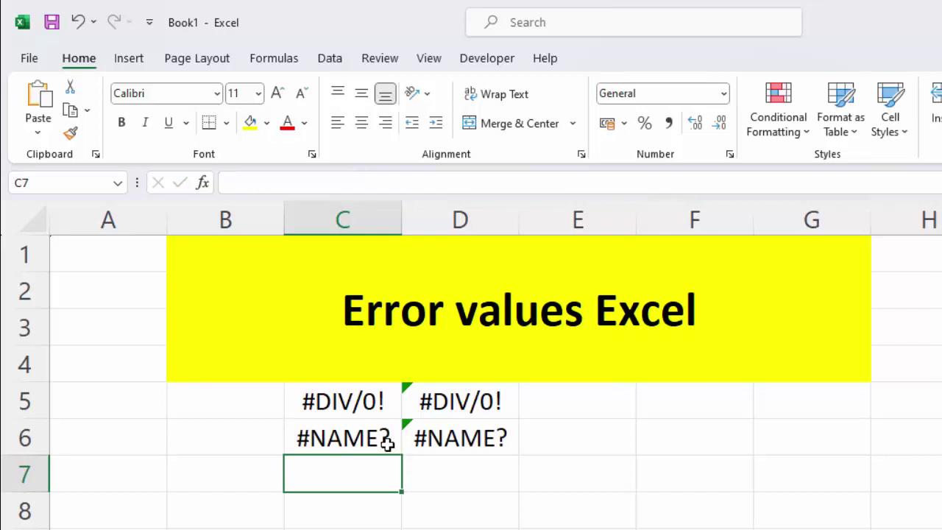
{"action": "left_click", "coordinate": [445, 447]}
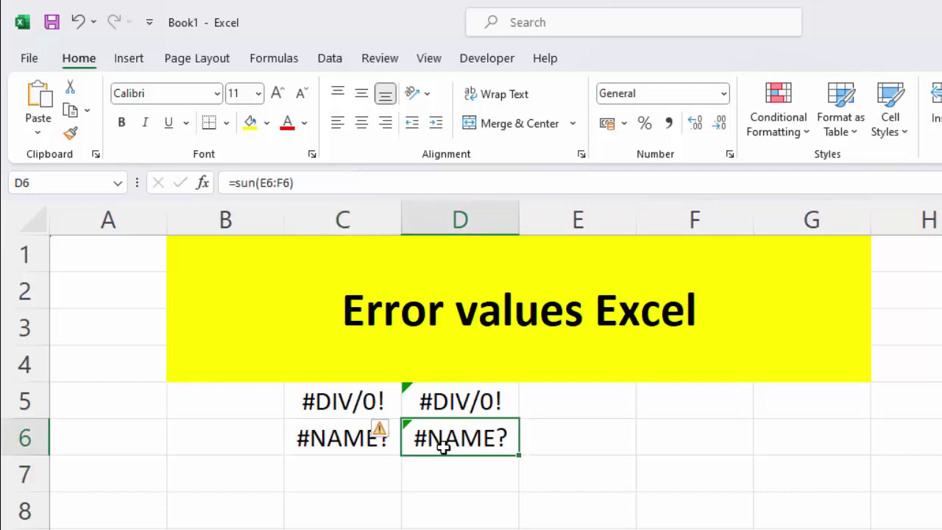
{"action": "left_click", "coordinate": [341, 470]}
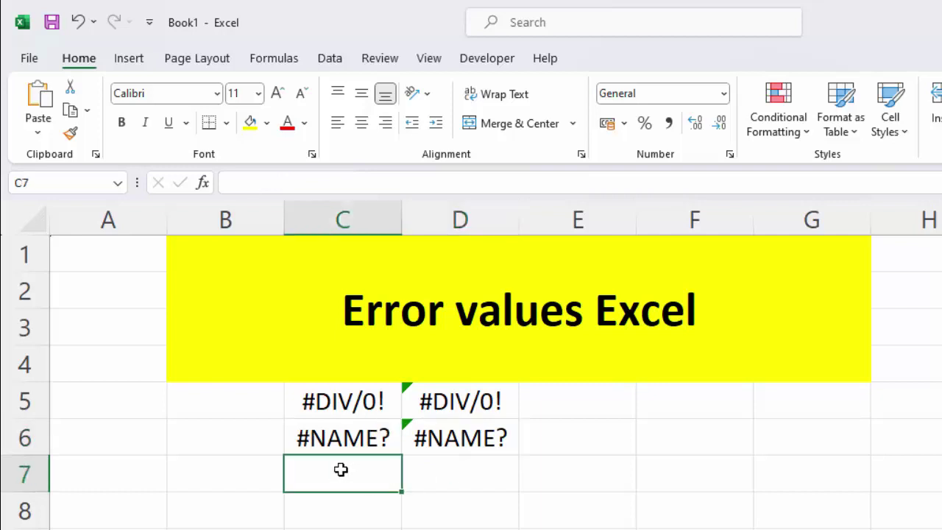
Fill C7 with ########## and adjust the width of column C
{"action": "type", "text": "#####"}
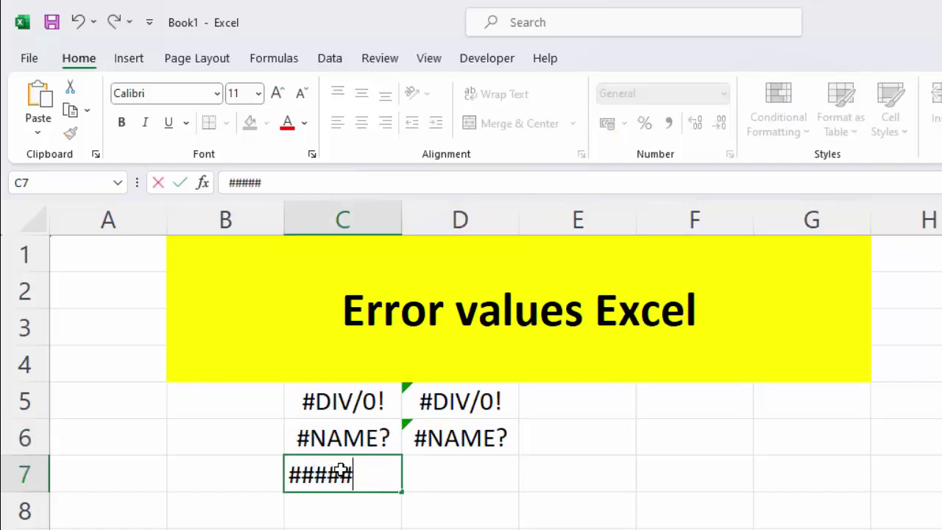
{"action": "type", "text": "#####"}
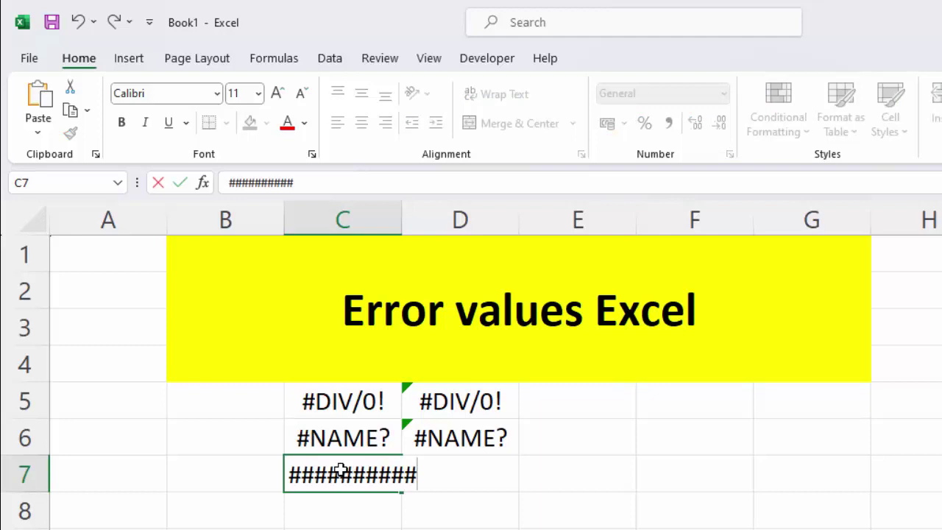
{"action": "left_click", "coordinate": [515, 515]}
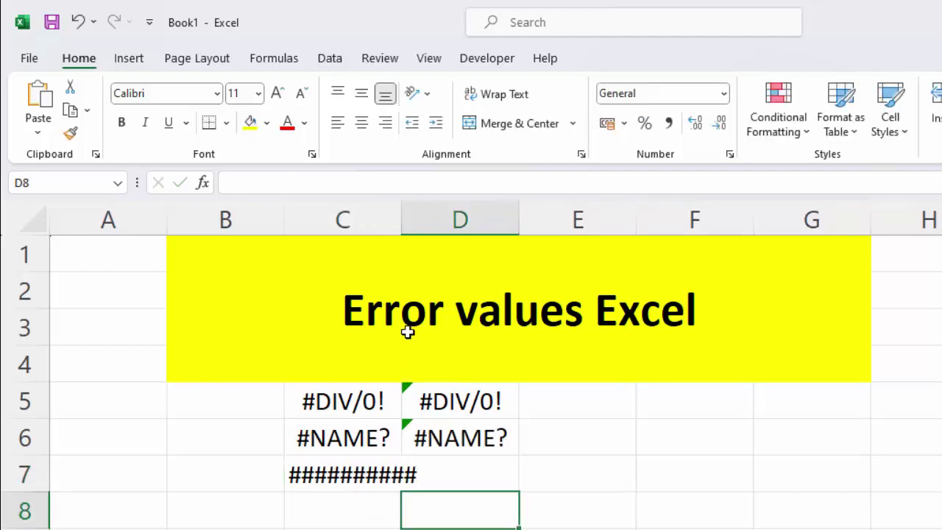
{"action": "mouse_move", "coordinate": [396, 221]}
{"action": "left_mouse_down"}
{"action": "mouse_move", "coordinate": [459, 278]}
{"action": "mouse_move", "coordinate": [269, 309]}
{"action": "mouse_move", "coordinate": [385, 345]}
{"action": "mouse_move", "coordinate": [384, 355]}
{"action": "left_mouse_up"}
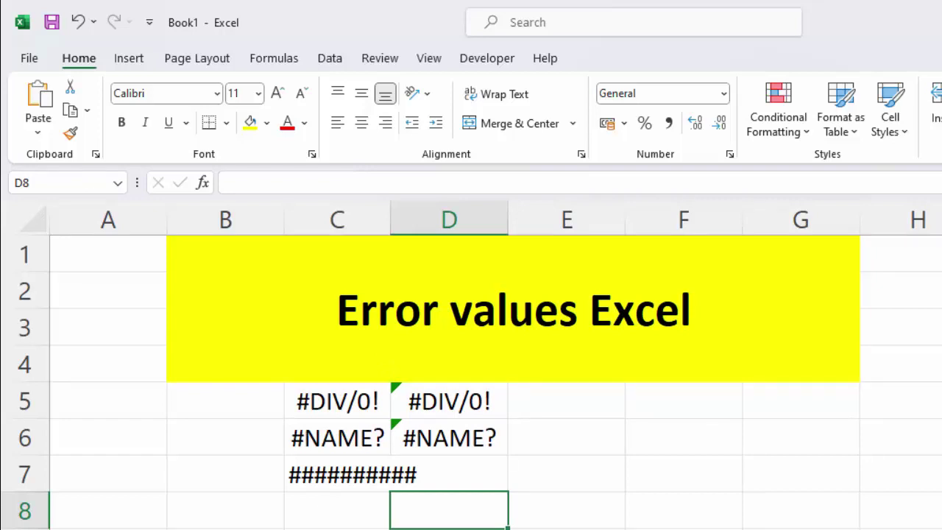
Enter the label #value! in cell C8
{"action": "left_click", "coordinate": [337, 510]}
{"action": "type", "text": "#"}
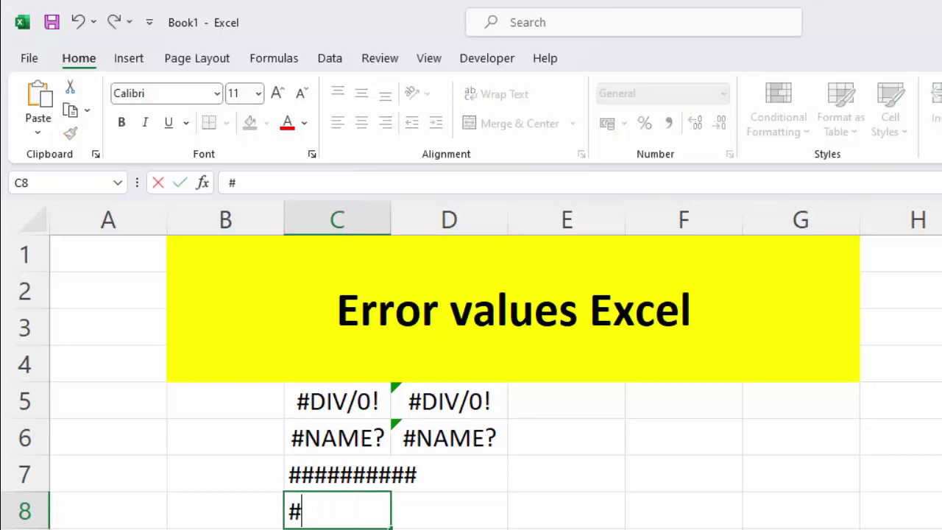
{"action": "type", "text": "valu"}
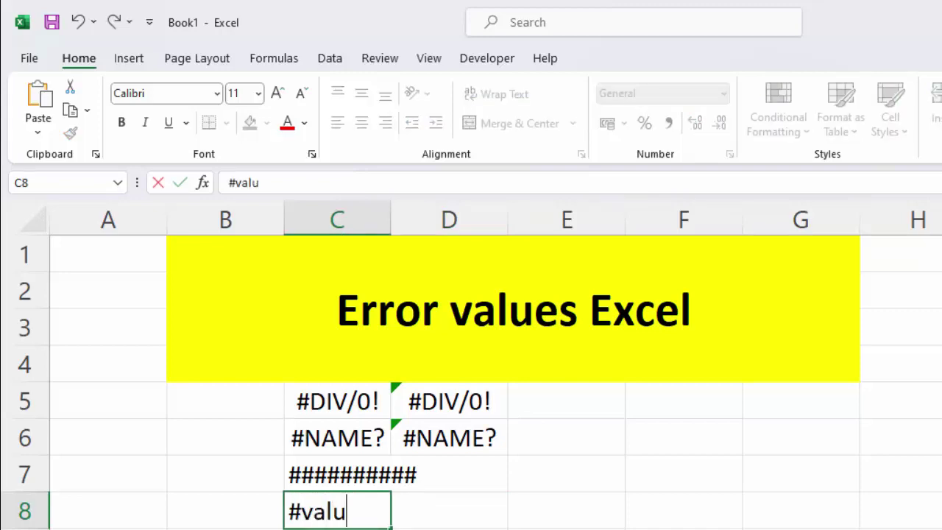
{"action": "type", "text": "e"}
{"action": "type", "text": "!"}
{"action": "key", "text": "Tab"}
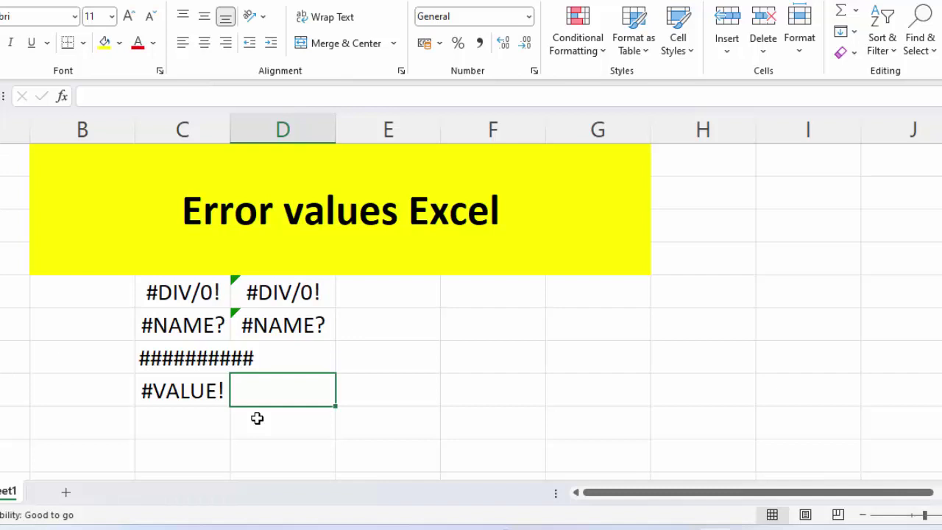
{"action": "left_click", "coordinate": [183, 416]}
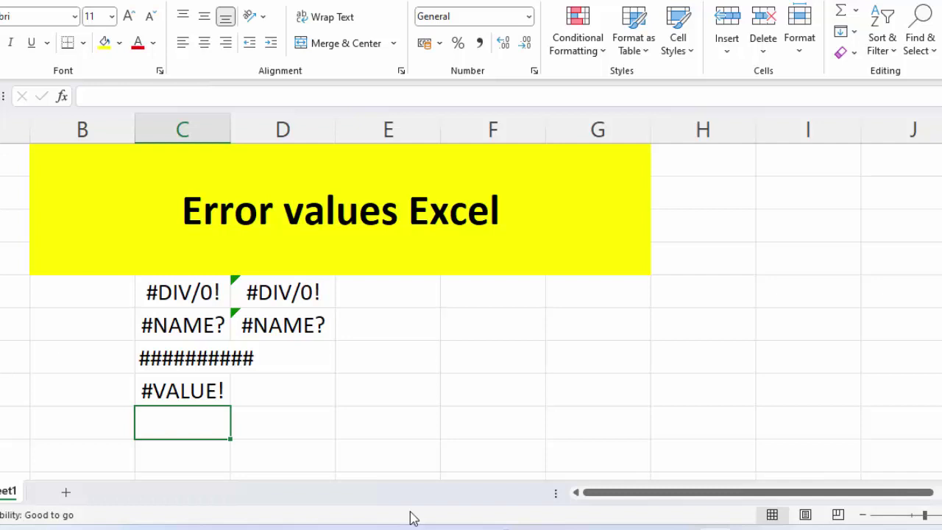
Enter the label #Ref! in cell C9
{"action": "type", "text": "#"}
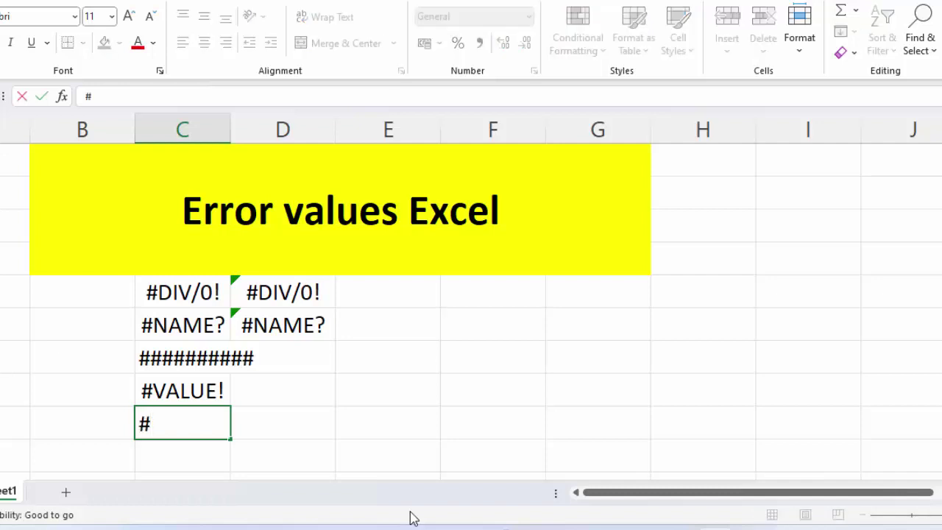
{"action": "type", "text": "Ref"}
{"action": "type", "text": "!"}
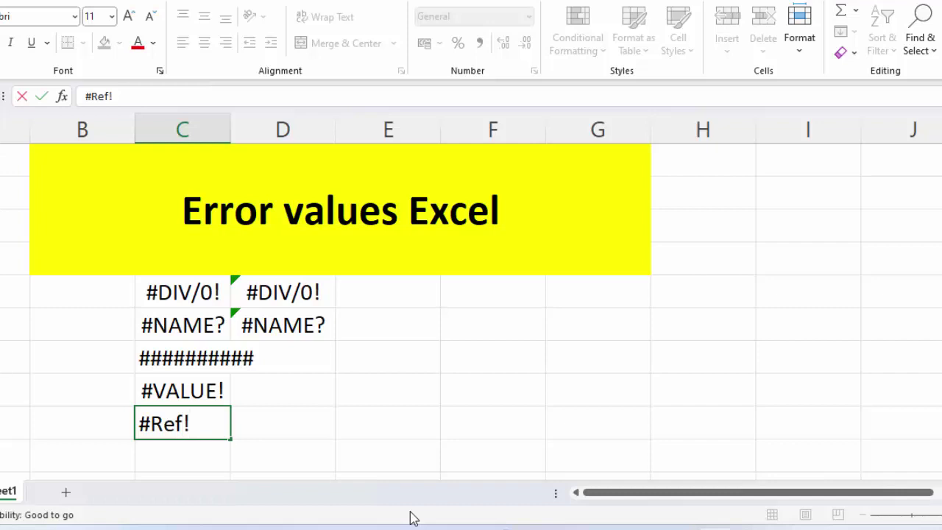
{"action": "key", "text": "Tab"}
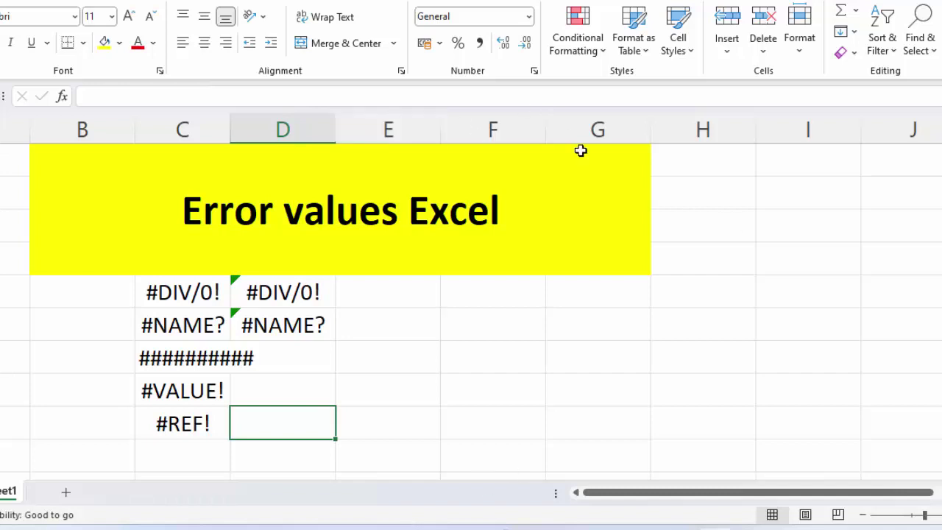
{"action": "left_click", "coordinate": [598, 129]}
{"action": "right_click", "coordinate": [597, 130]}
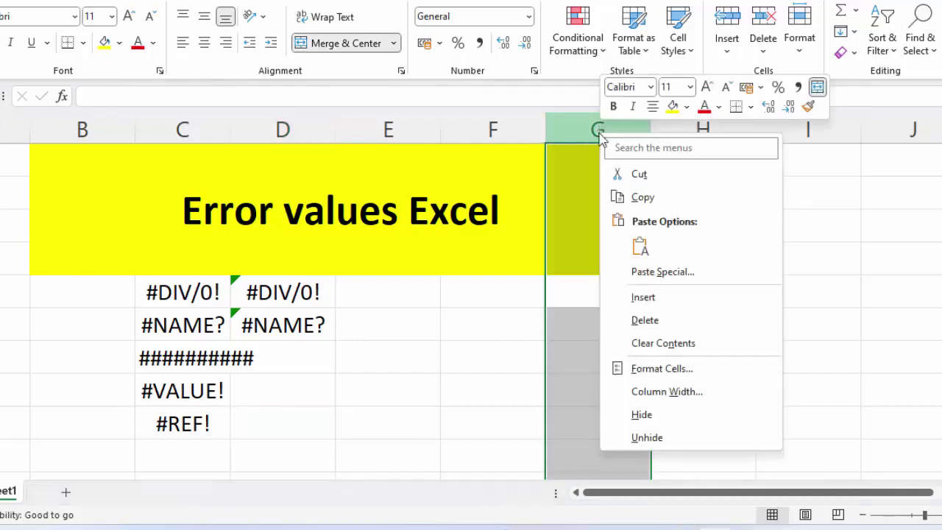
{"action": "right_click", "coordinate": [483, 321]}
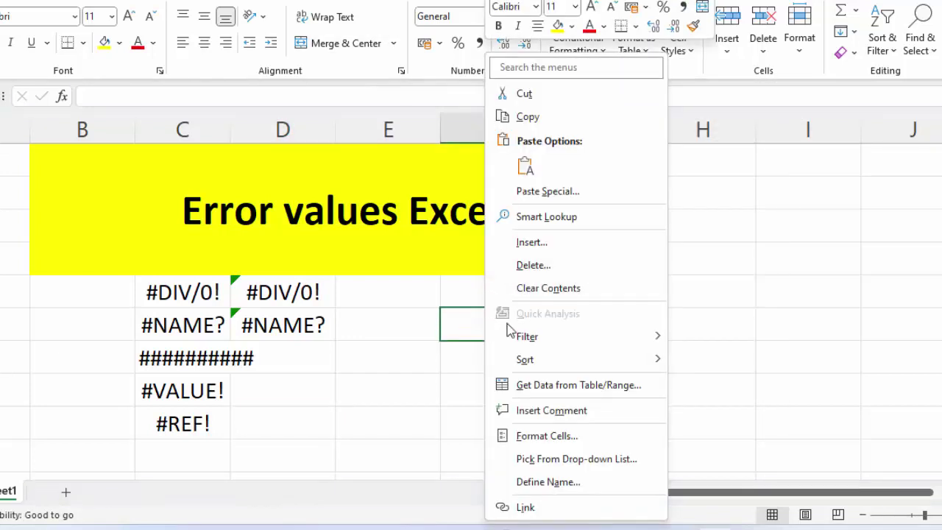
{"action": "left_click", "coordinate": [462, 326]}
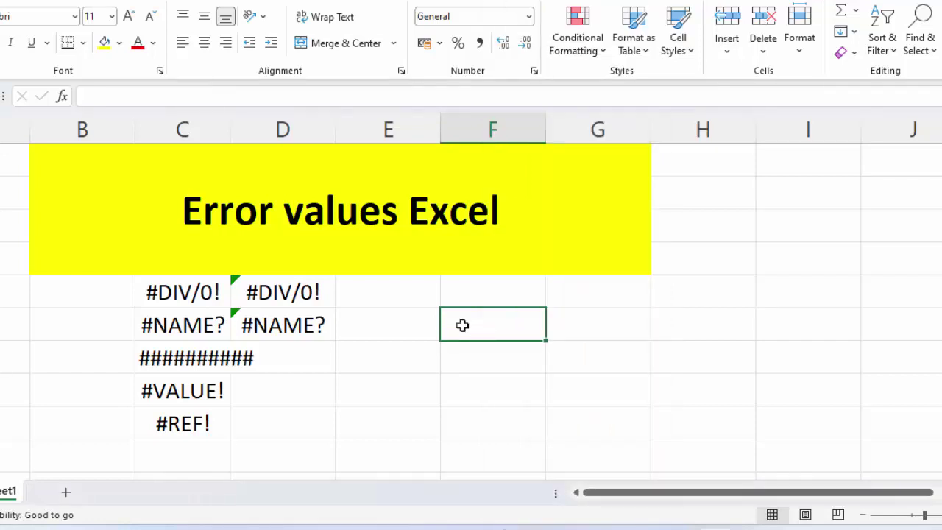
{"action": "left_click", "coordinate": [228, 428]}
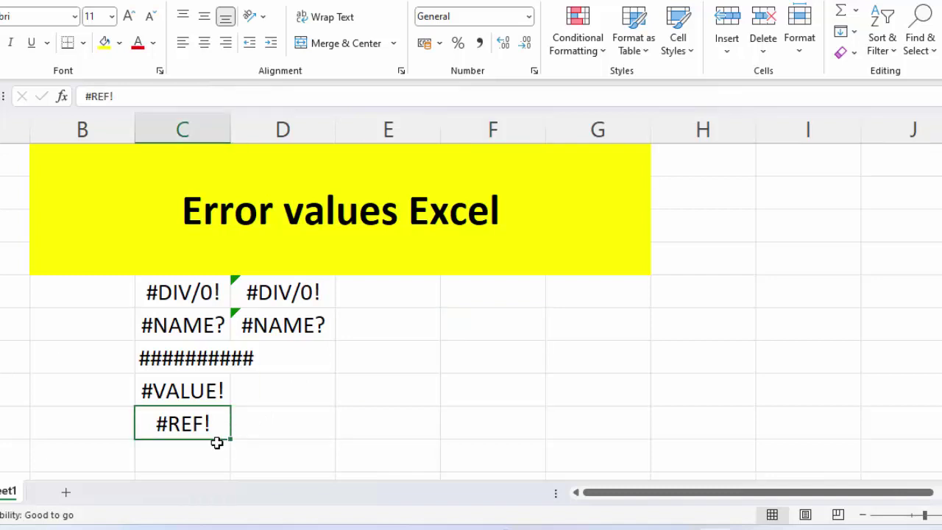
{"action": "left_click", "coordinate": [212, 444]}
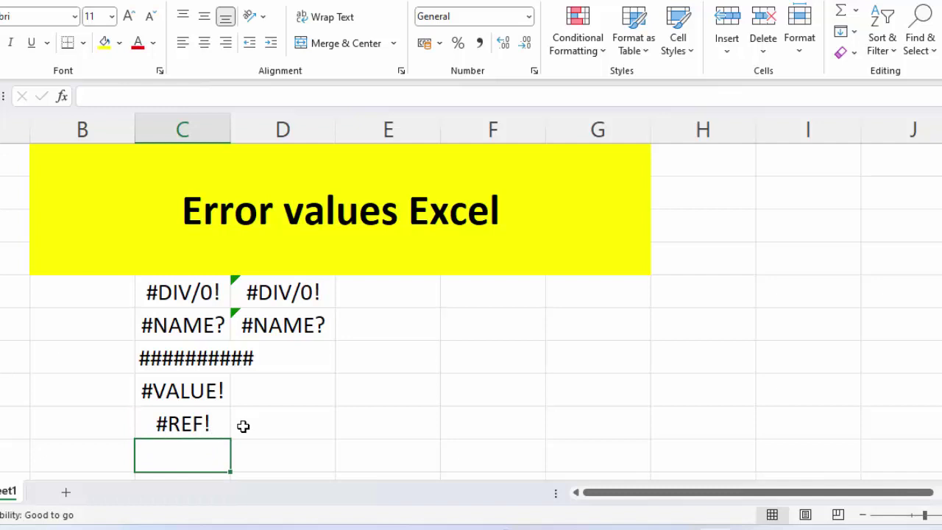
Enter the label #Null! in cell C10
{"action": "type", "text": "$"}
{"action": "key", "text": "BackSpace"}
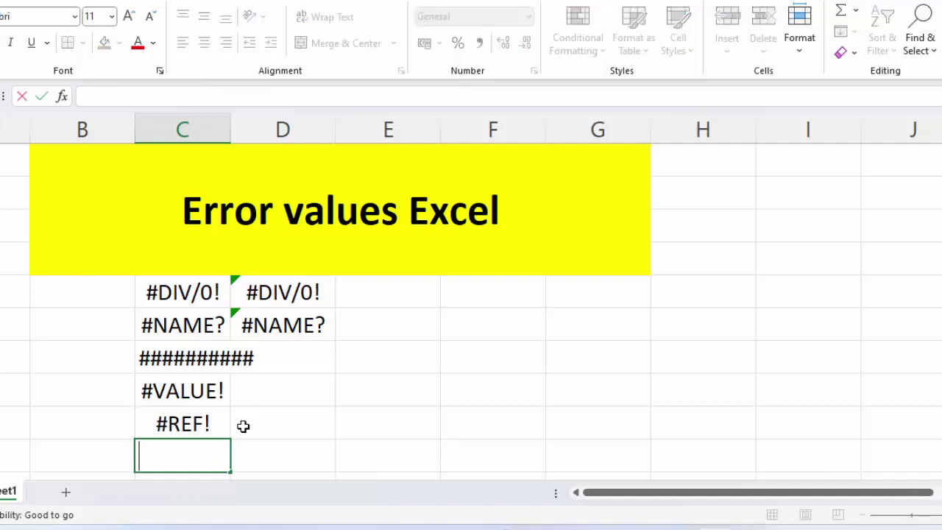
{"action": "type", "text": "#"}
{"action": "type", "text": "Nu"}
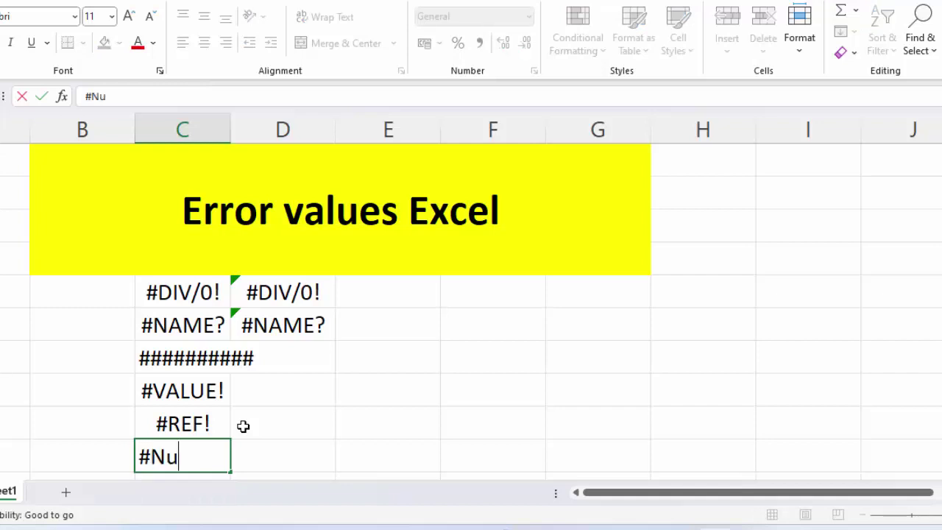
{"action": "type", "text": "ll!"}
{"action": "key", "text": "Return"}
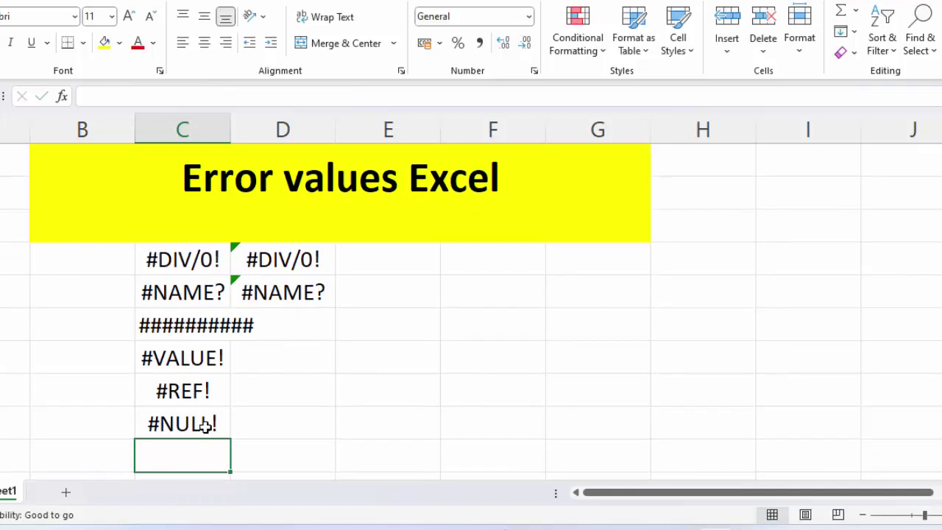
{"action": "left_click", "coordinate": [205, 426]}
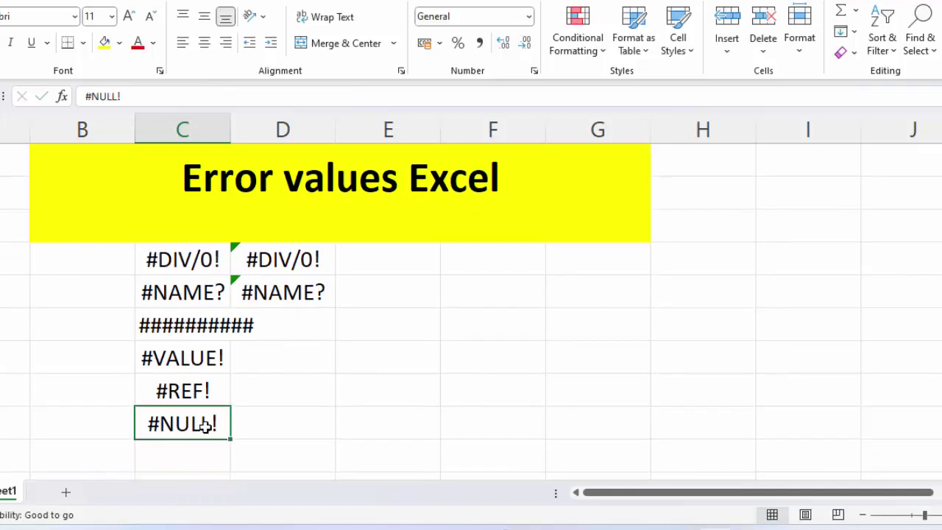